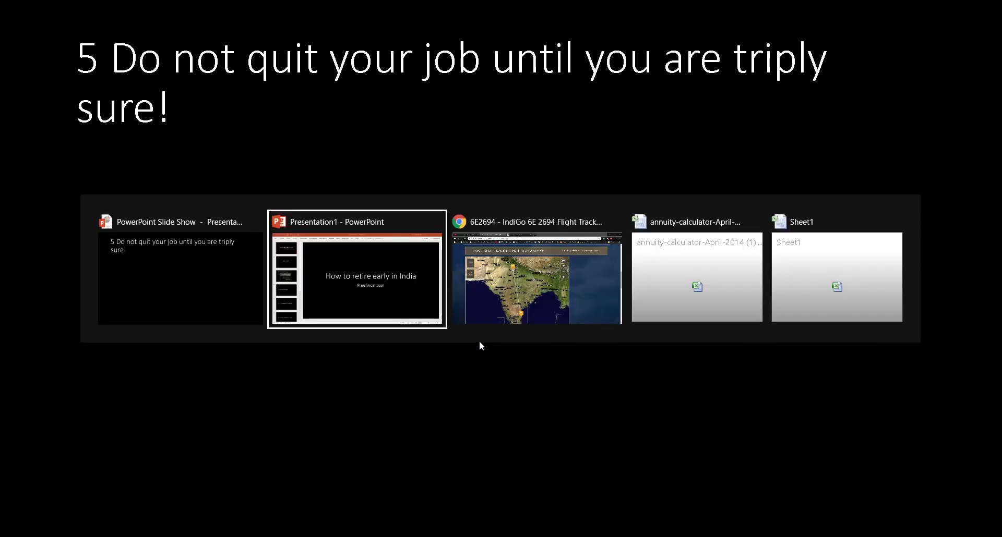
key(alt+Tab)
key(alt+Tab)
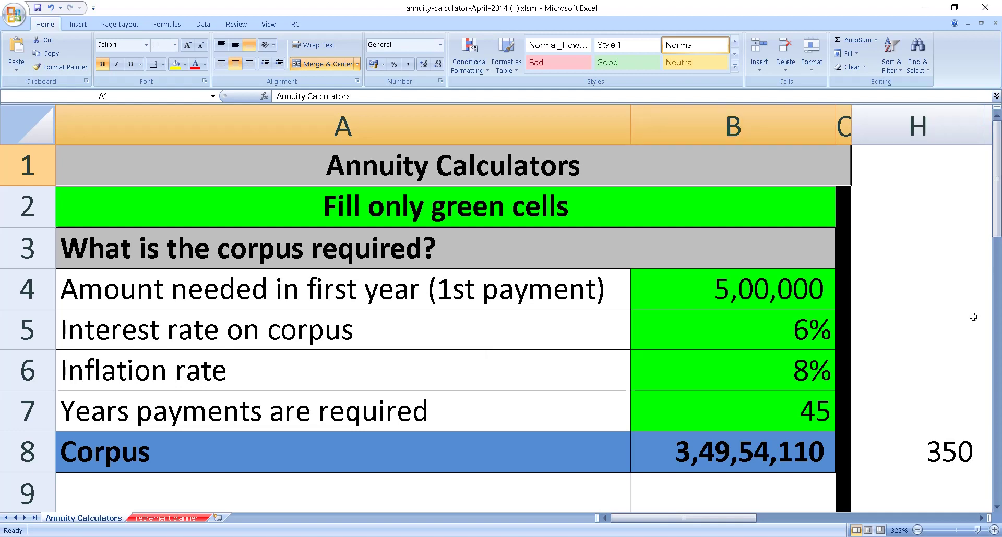
Set the interest rate on corpus in B5 to 8%
click(793, 296)
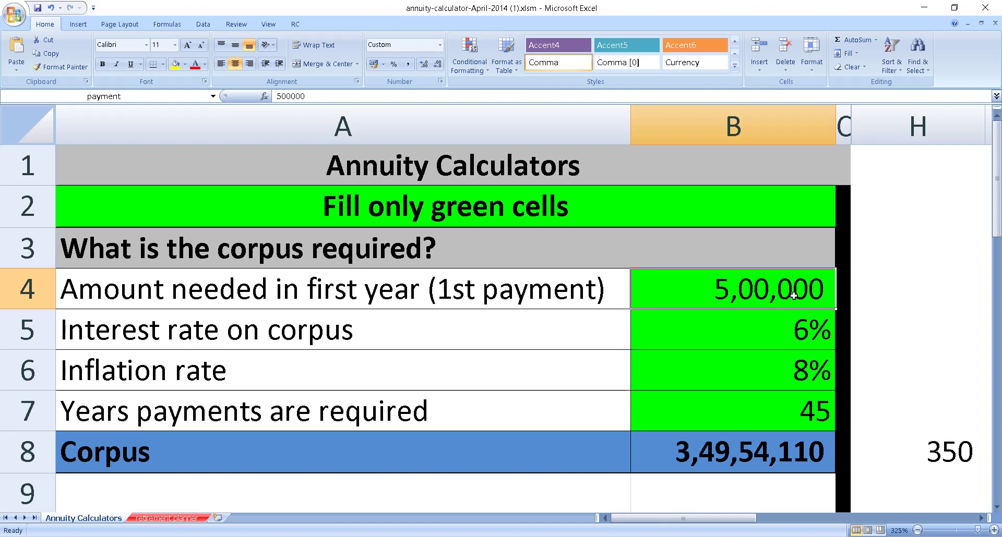
key(Down)
text(8)
key(Return)
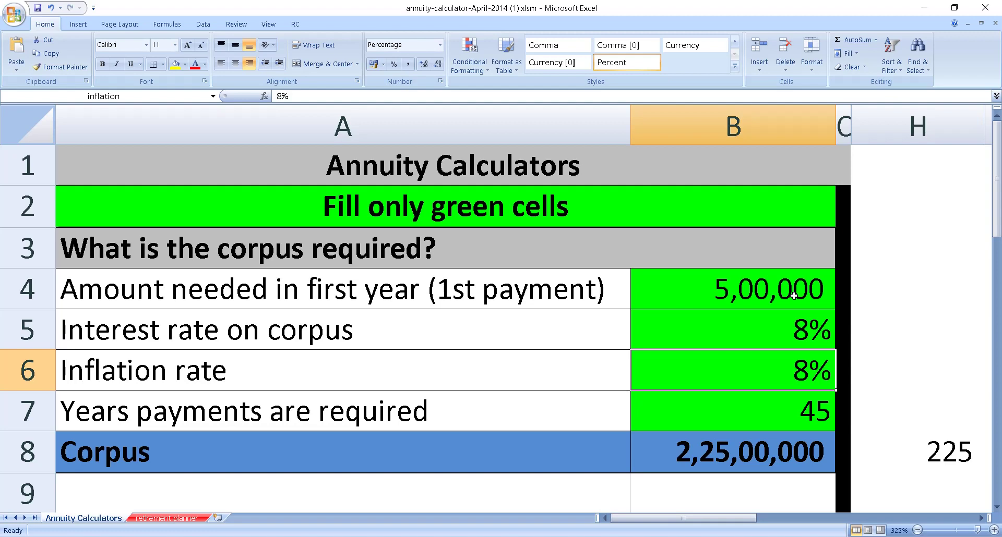
Point out the matching 8% interest rate in B5 and inflation rate in B6
key(Up)
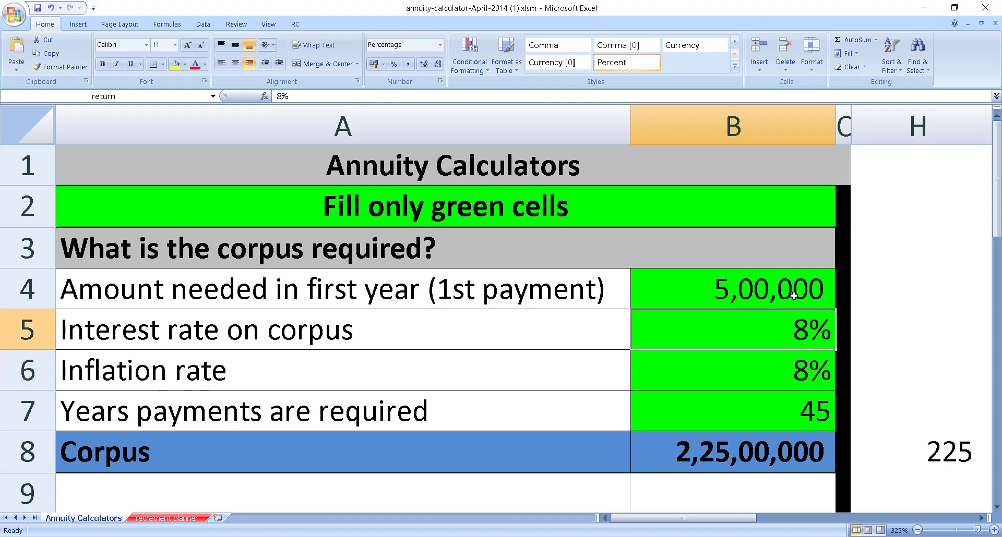
key(Down)
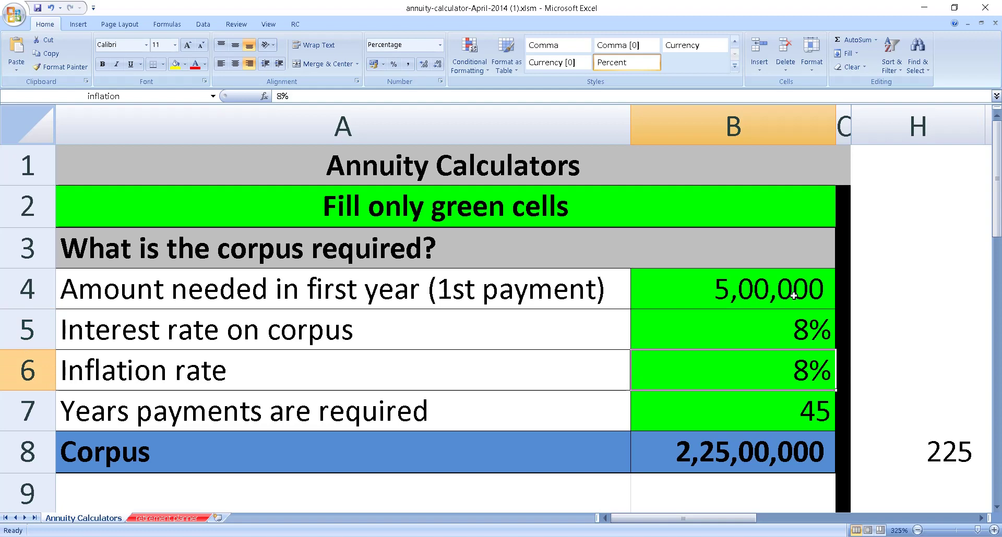
click(729, 314)
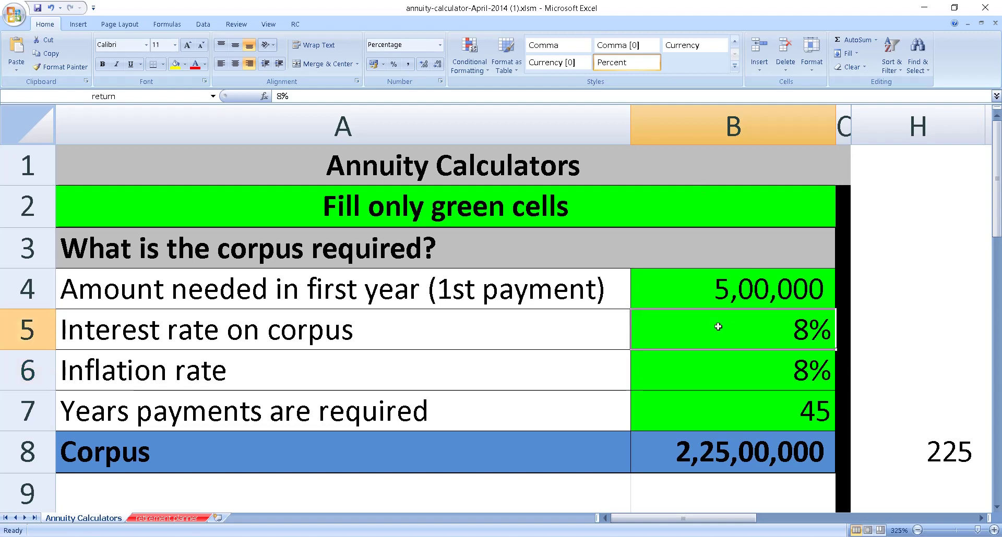
click(738, 377)
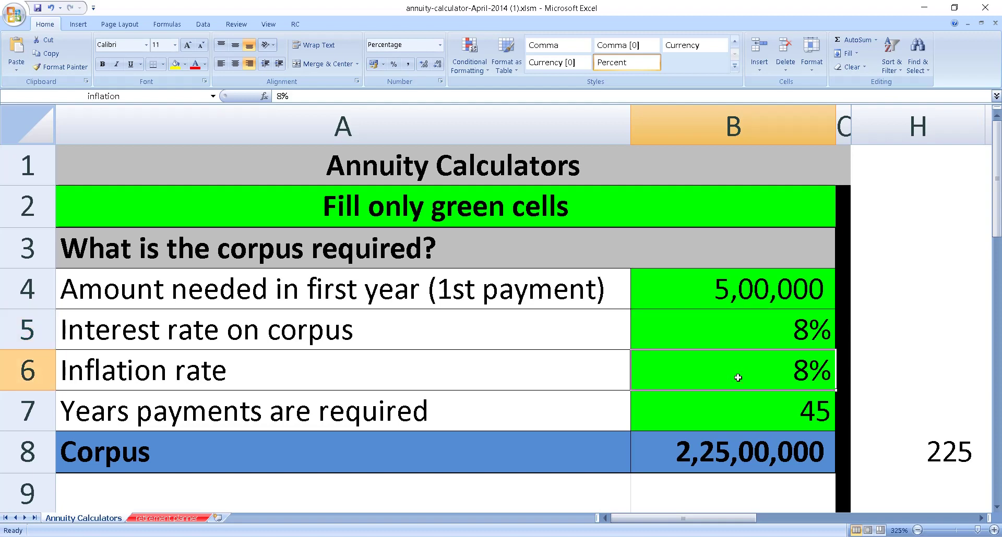
key(Down)
Try 30 payment years in B7 (corpus 1,50,00,000), then change it back to 45
text(30)
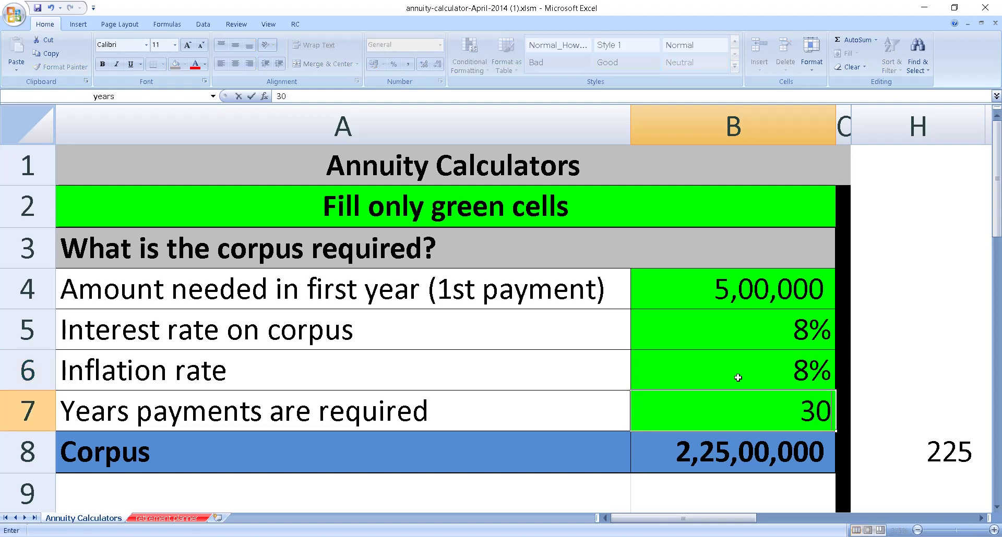
key(Return)
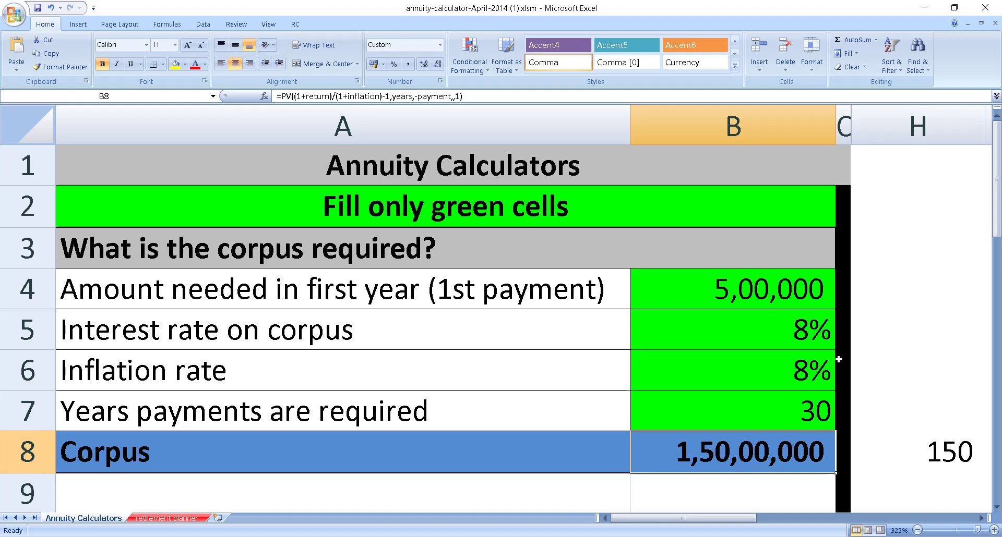
click(808, 420)
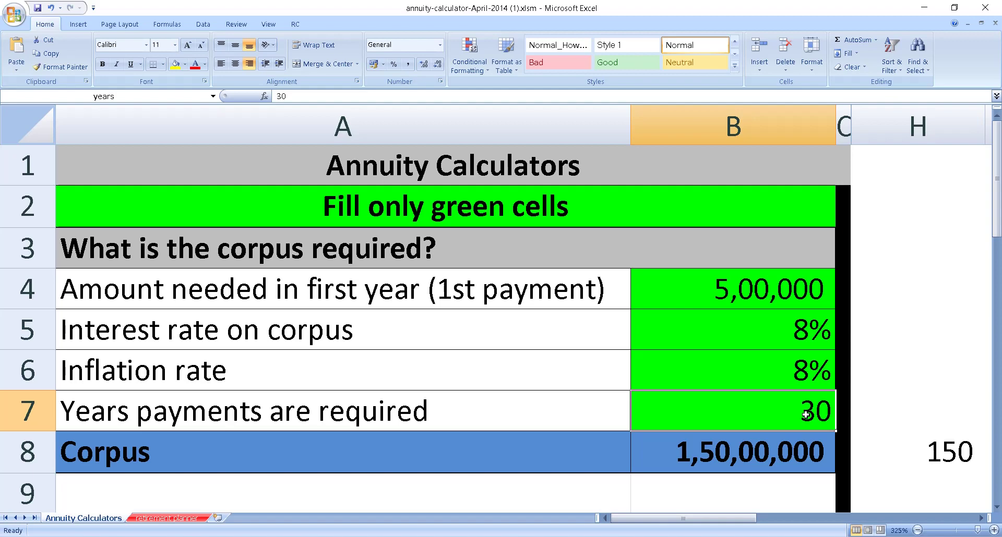
text(45)
key(Return)
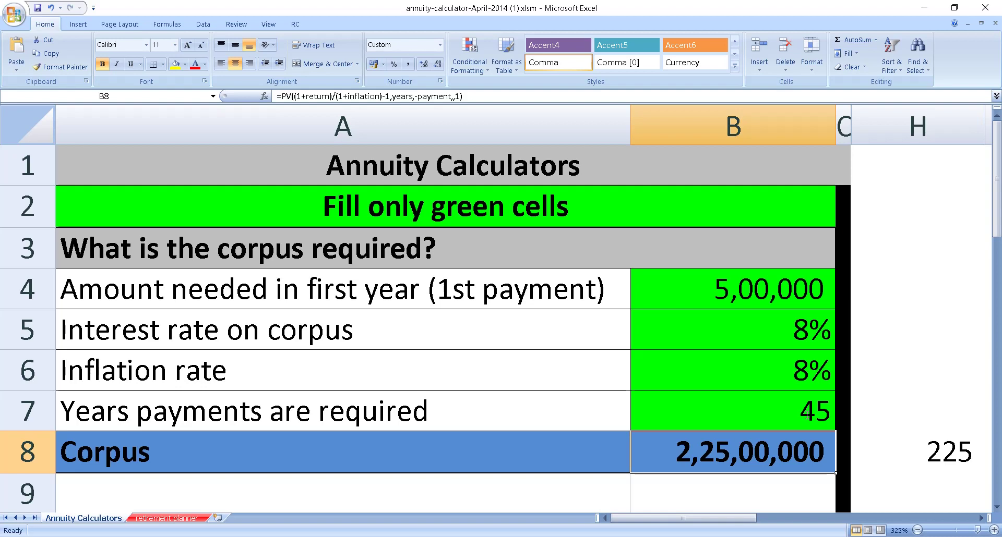
Enter 10,00,000 as the first-year amount in B4, making the corpus 4,50,00,000
key(Up)
key(Up)
key(Up)
key(Up)
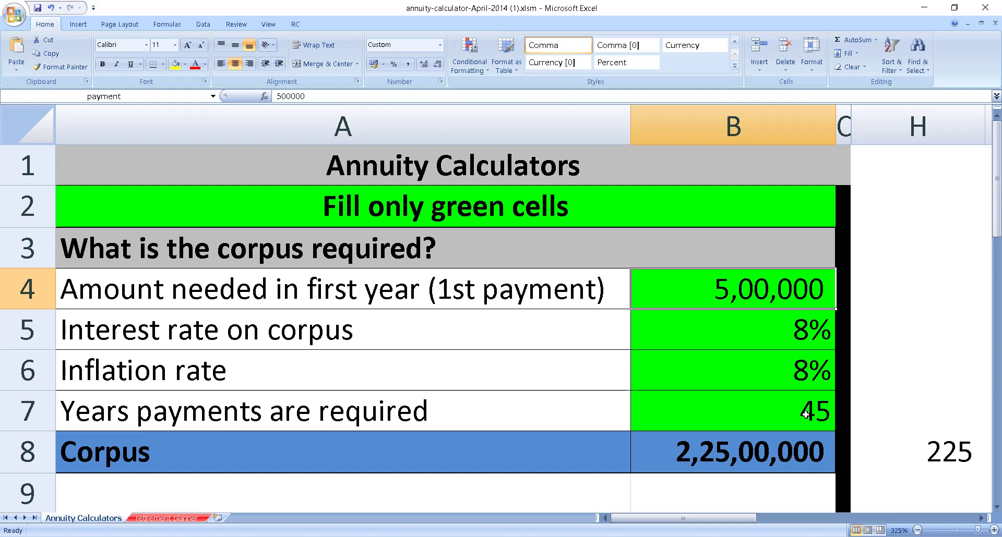
text(10,00,000)
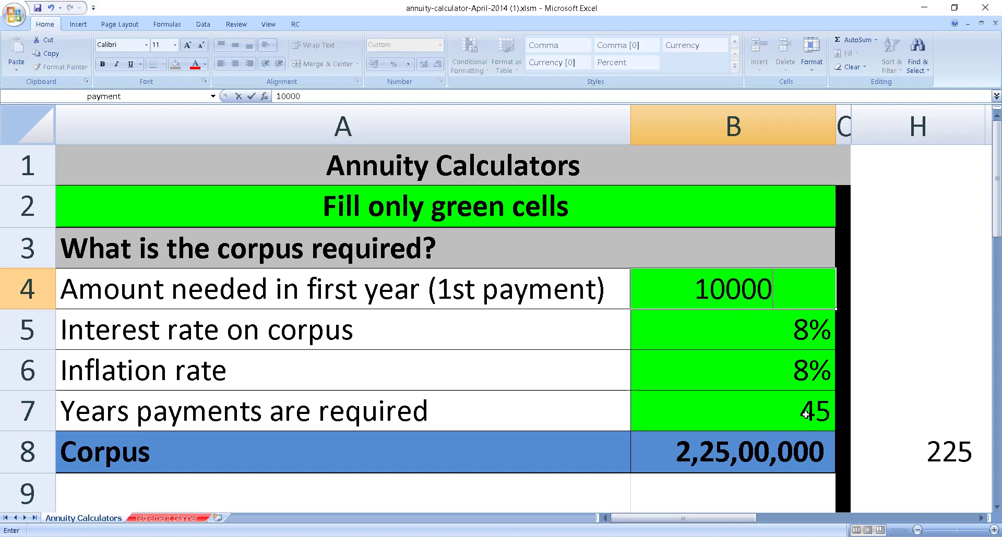
key(Return)
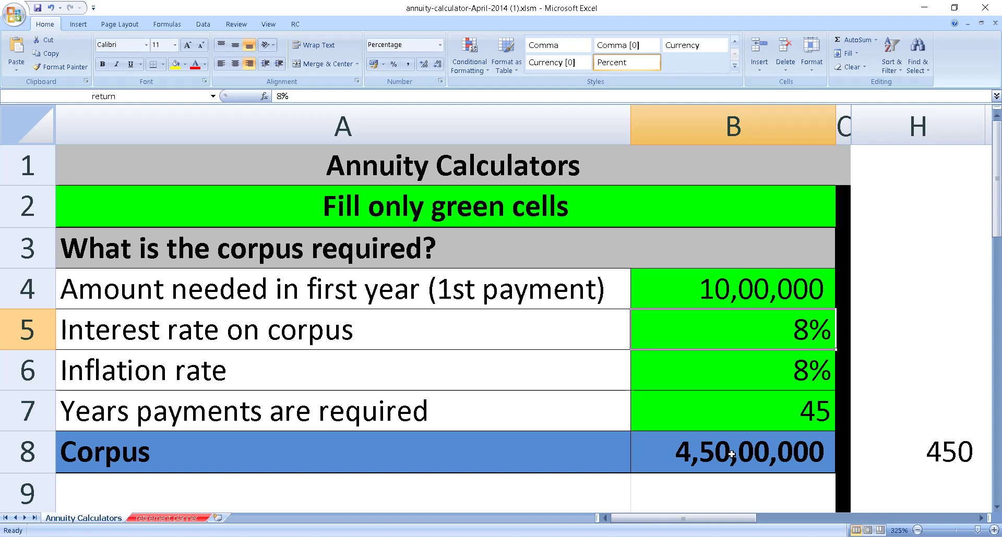
Set interest to 6%, then put =B8/1000000 in H7, giving a ratio of 69.91
text(6)
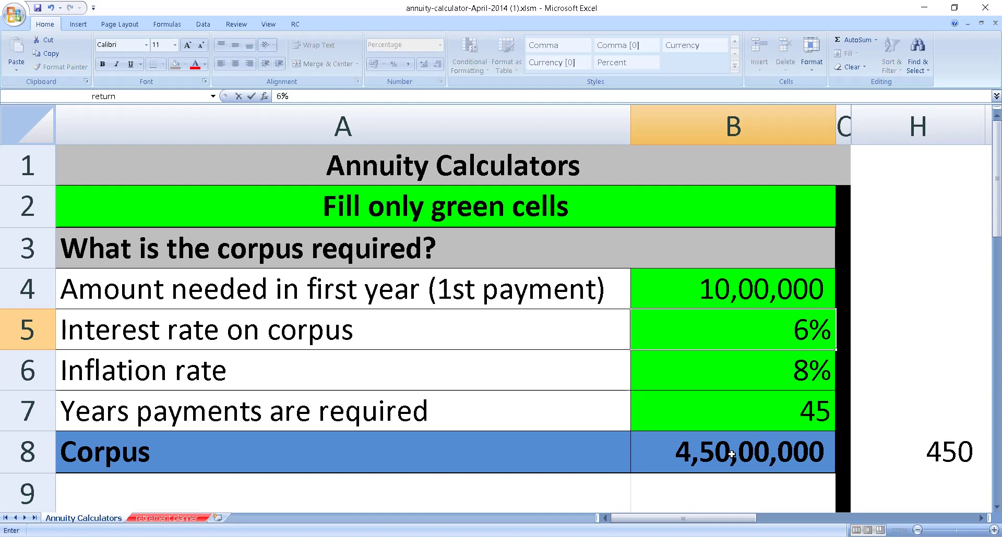
key(Return)
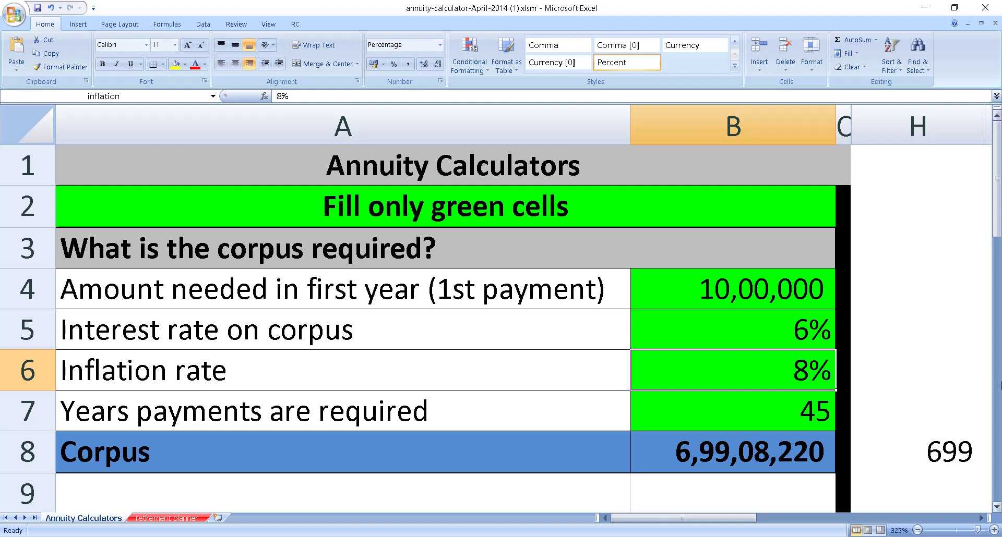
click(928, 400)
text(=)
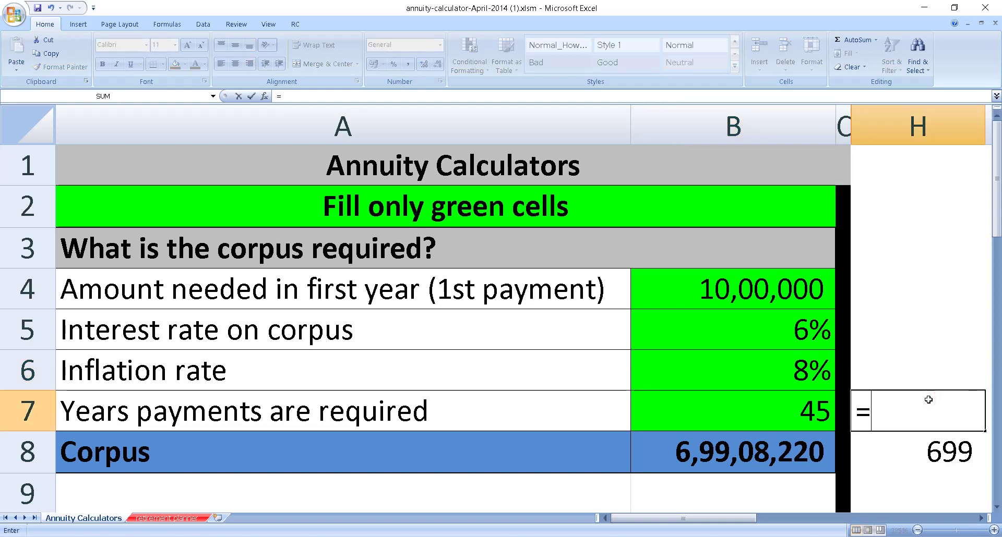
click(773, 452)
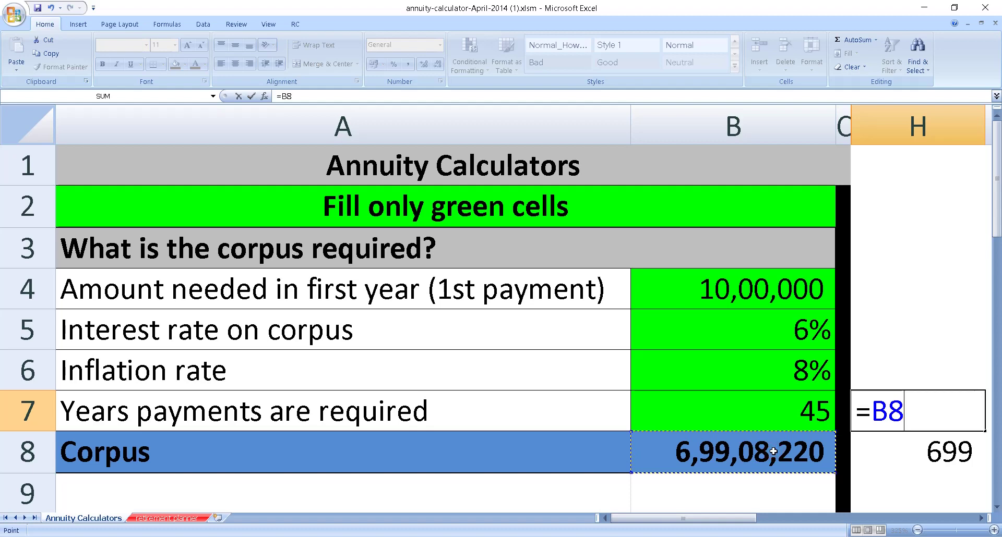
text(/payment)
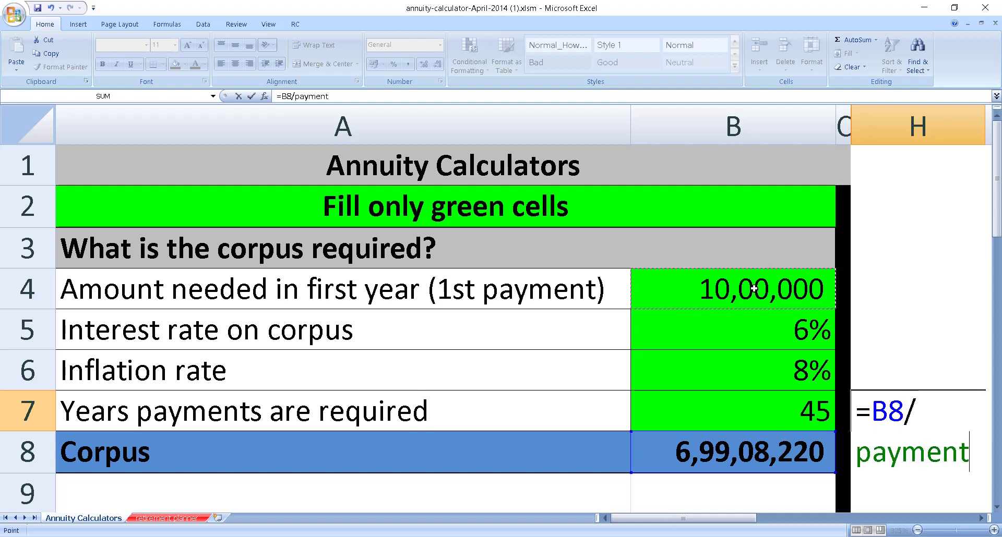
text(1000000)
key(Return)
key(Up)
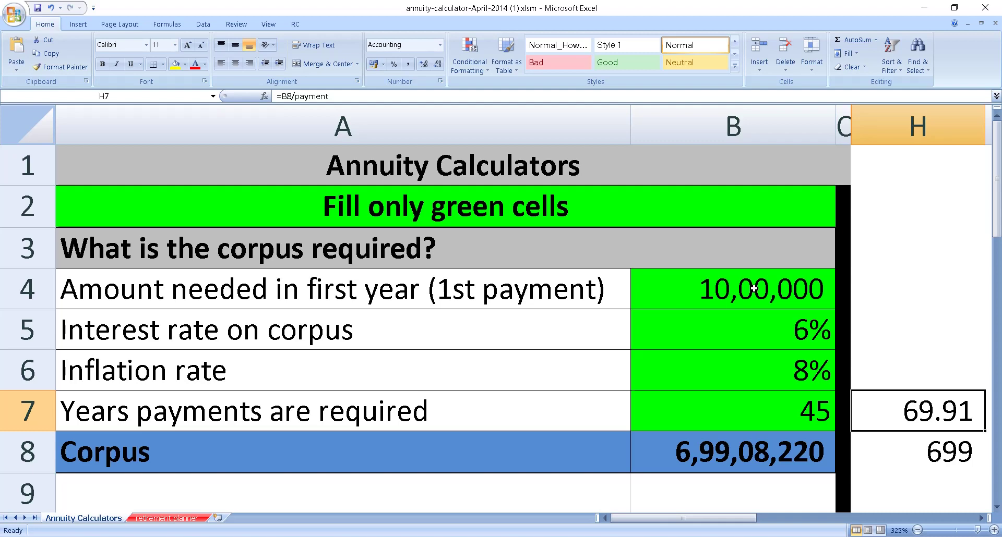
Set the interest rate in B5 to 12%
key(Up)
key(Left)
key(Left)
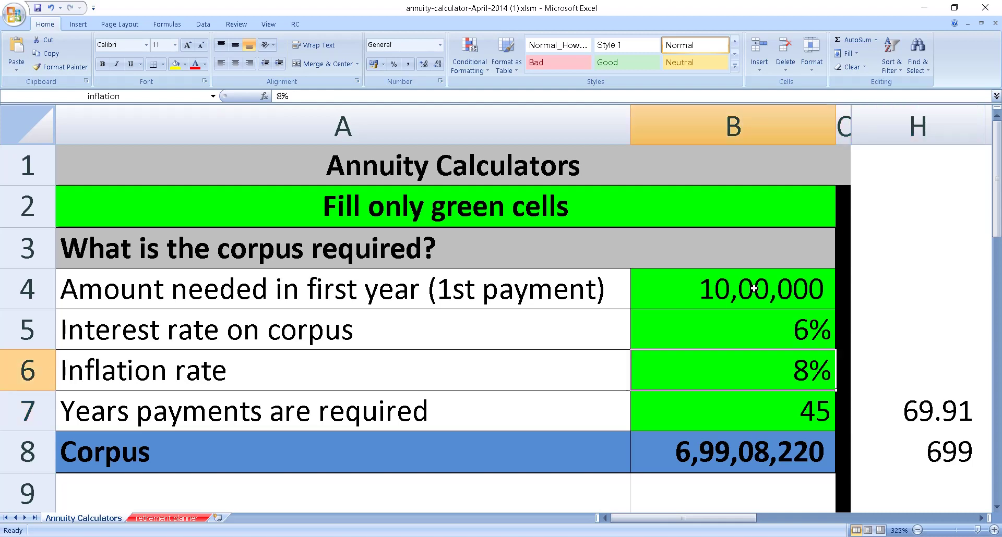
key(Up)
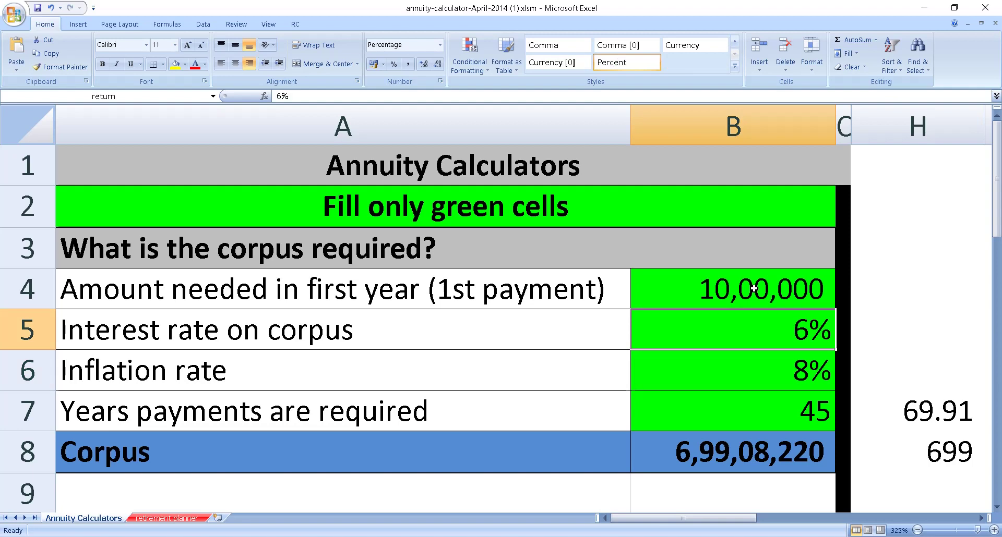
text(12)
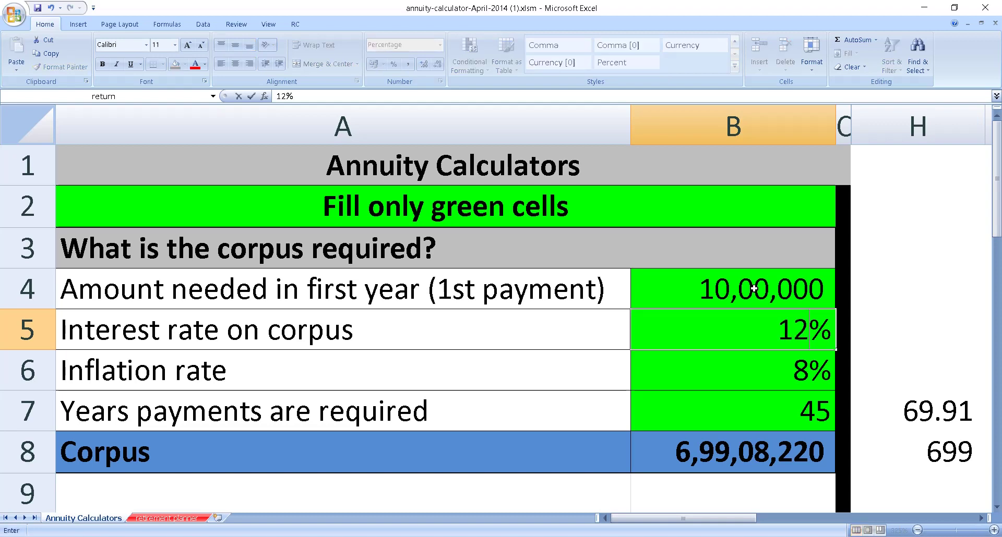
key(Return)
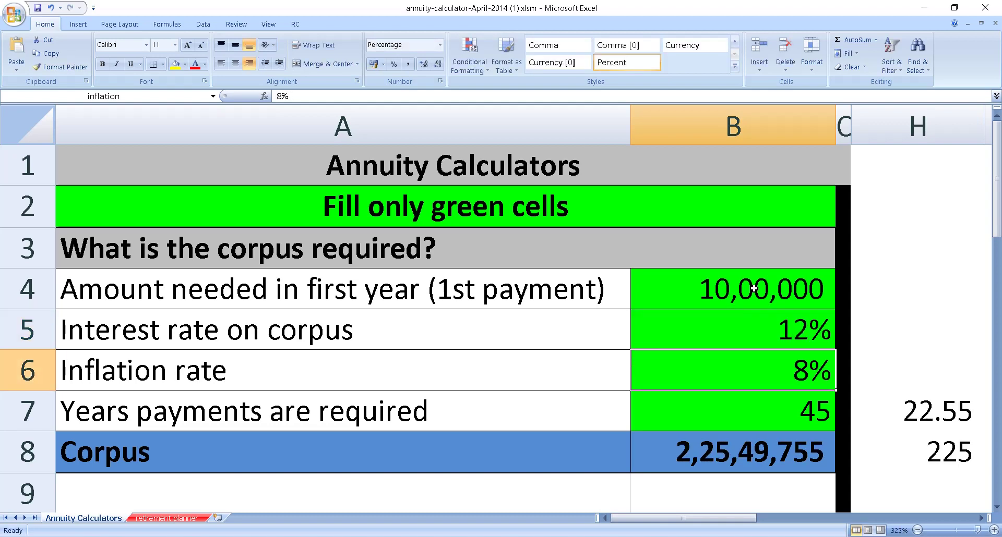
Set the inflation rate in B6 to 6%, bringing the ratio in H7 to 17.10
key(Down)
key(Down)
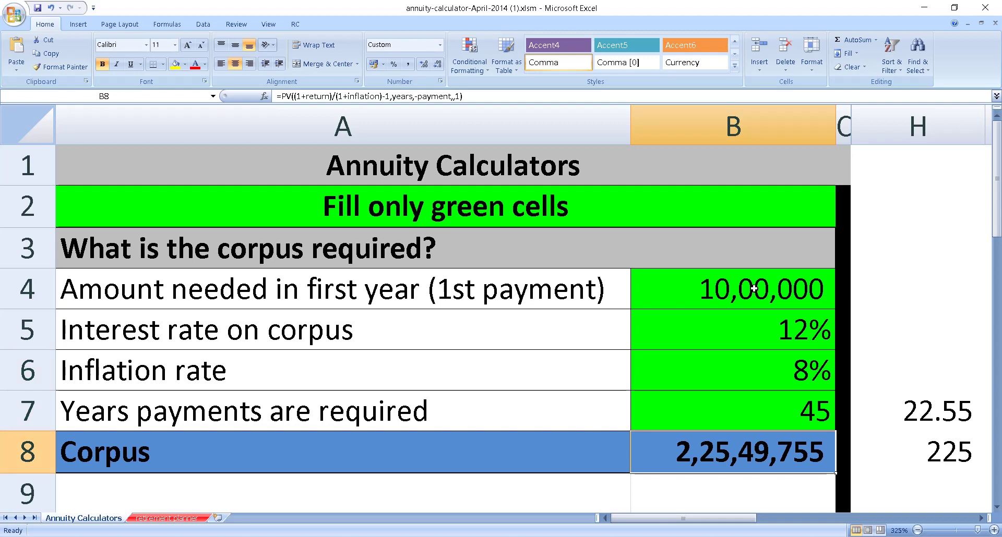
key(Up)
key(Up)
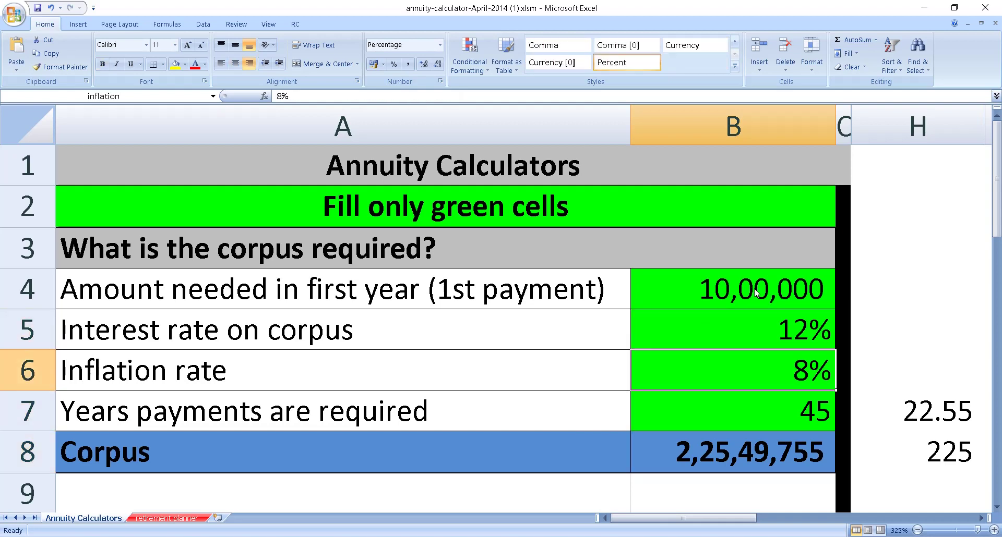
key(Up)
key(Down)
text(6)
key(Return)
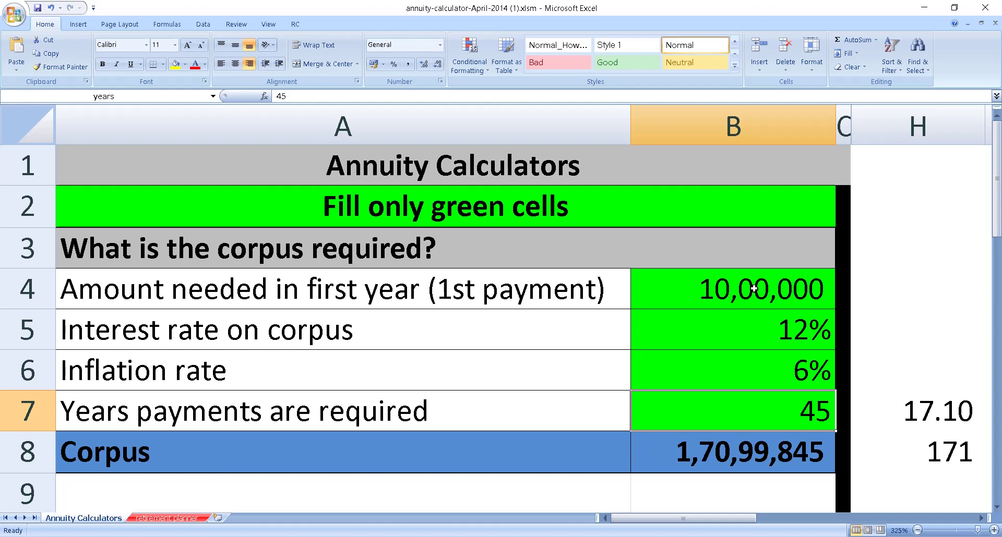
Set both interest and inflation to 8%, giving a 4,50,00,000 corpus
key(Up)
key(Up)
key(Up)
key(Down)
text(8)
key(Return)
text(8)
key(Return)
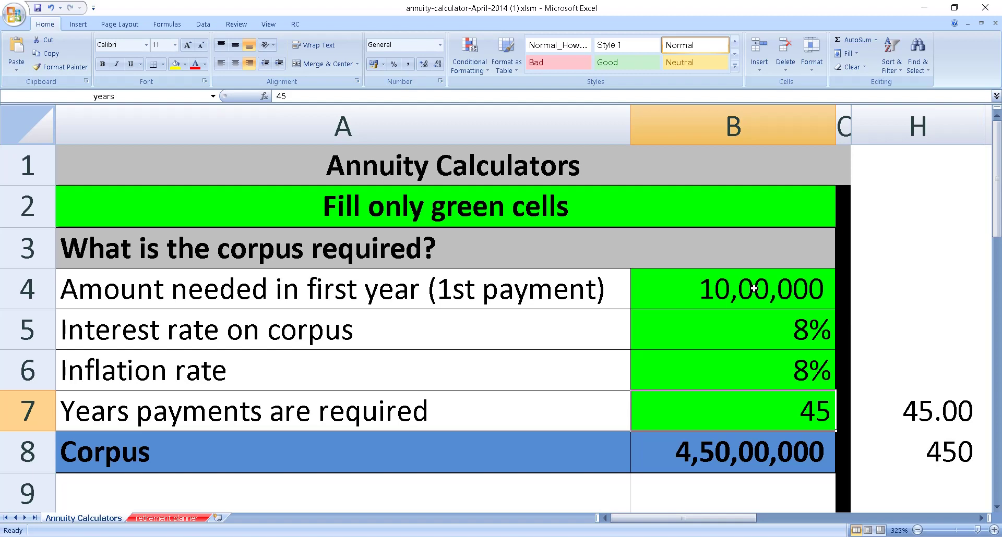
Change the interest rate back to 6%, restoring the 6,99,08,220 corpus
key(Up)
key(Up)
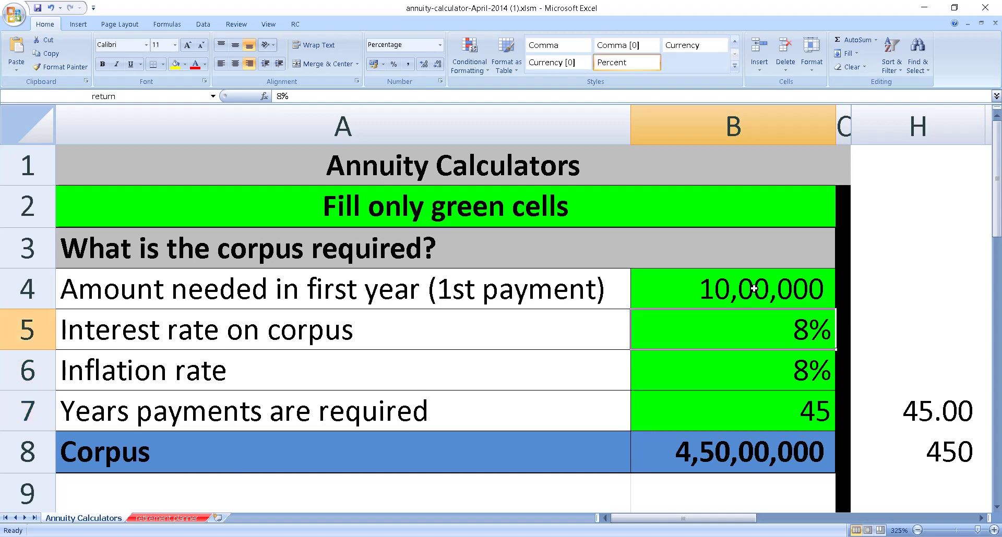
text(6)
key(Return)
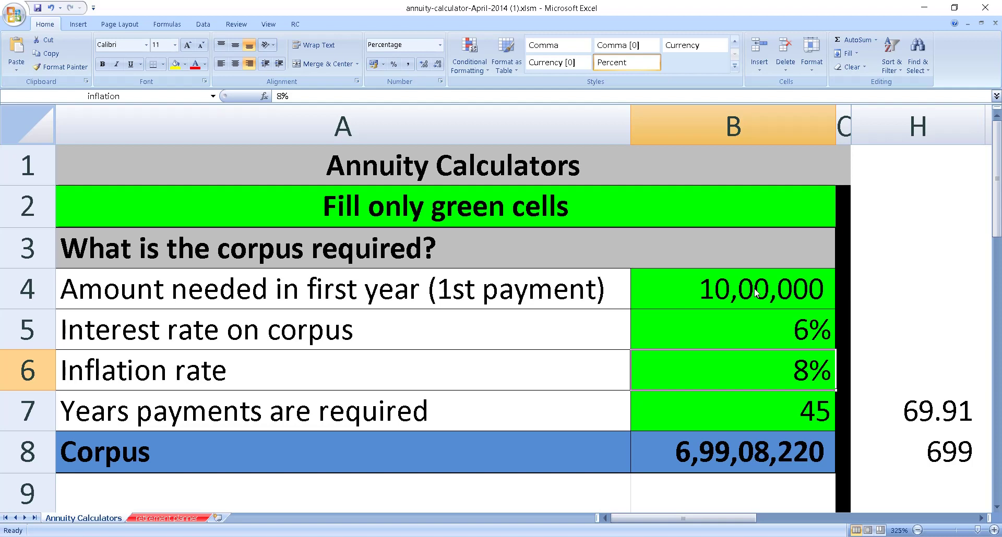
Enter 7% as the interest rate in B5, giving corpus 5,56,23,303 and ratio 55.62
key(Up)
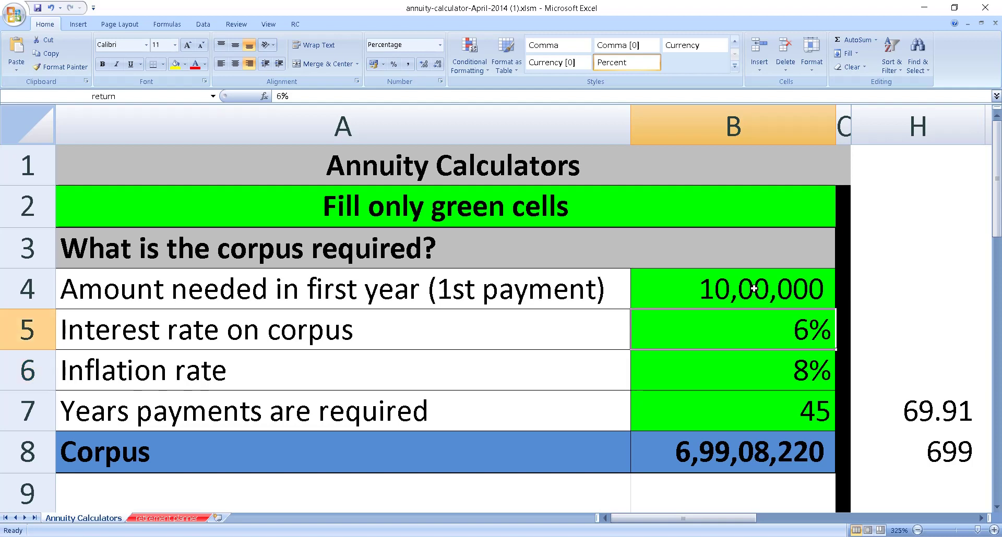
text(7)
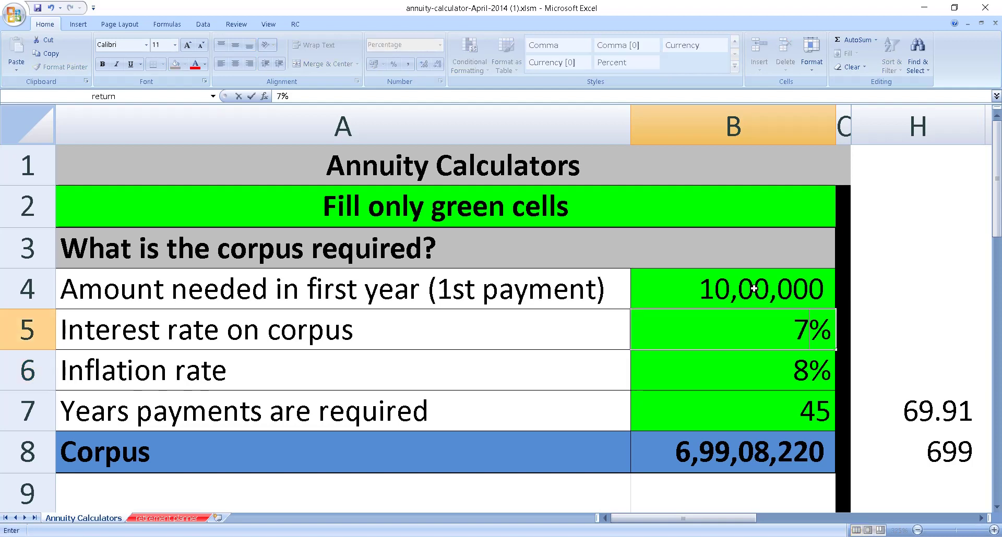
key(Return)
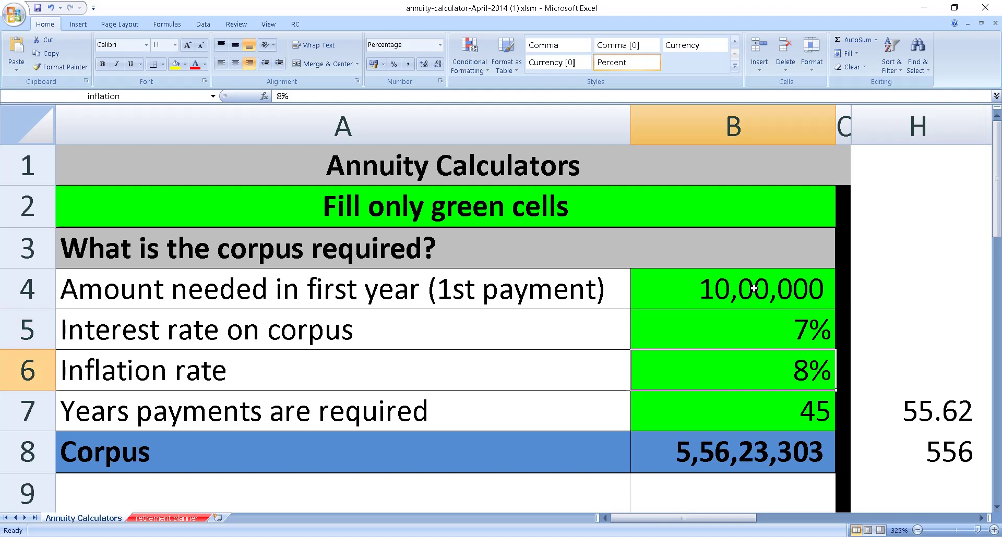